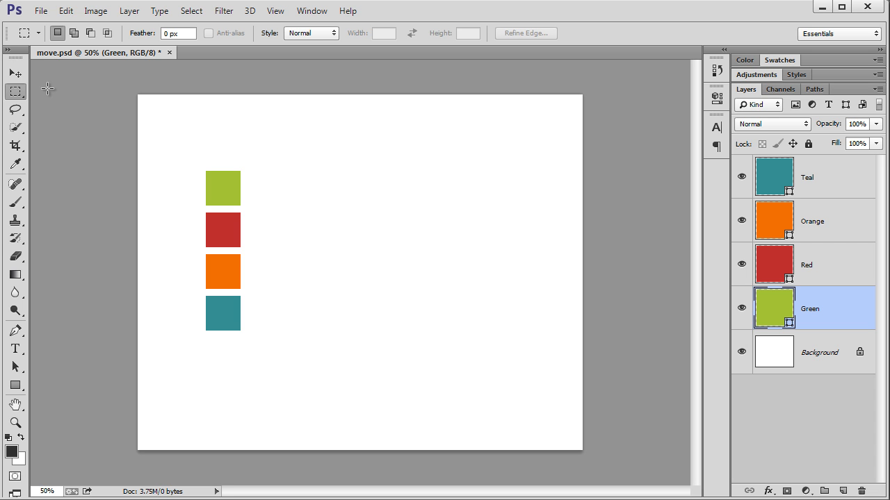
- With the Move tool active, try moving the Green layer's square toward the right of the canvas twice, undoing each move
key(v)
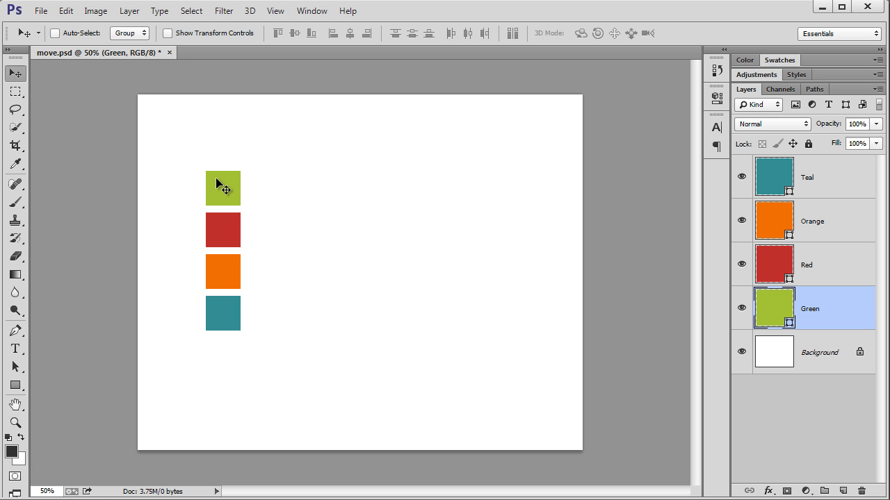
drag(217, 182, 353, 180)
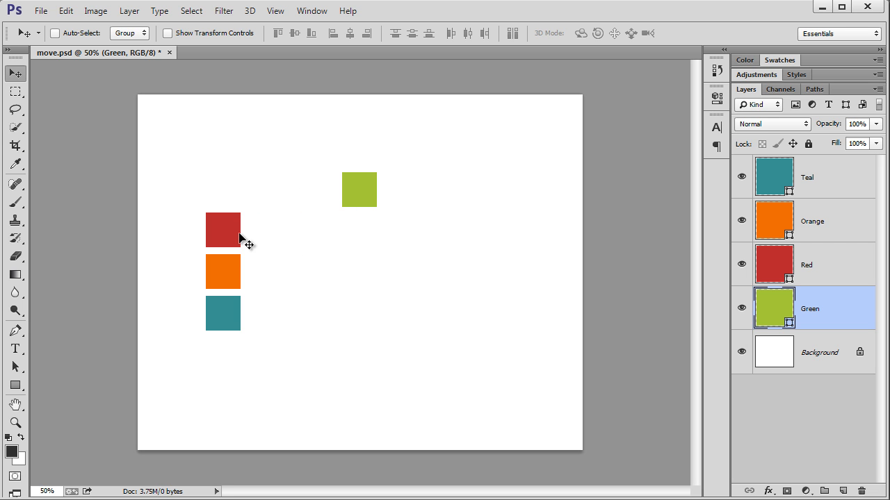
key(ctrl+z)
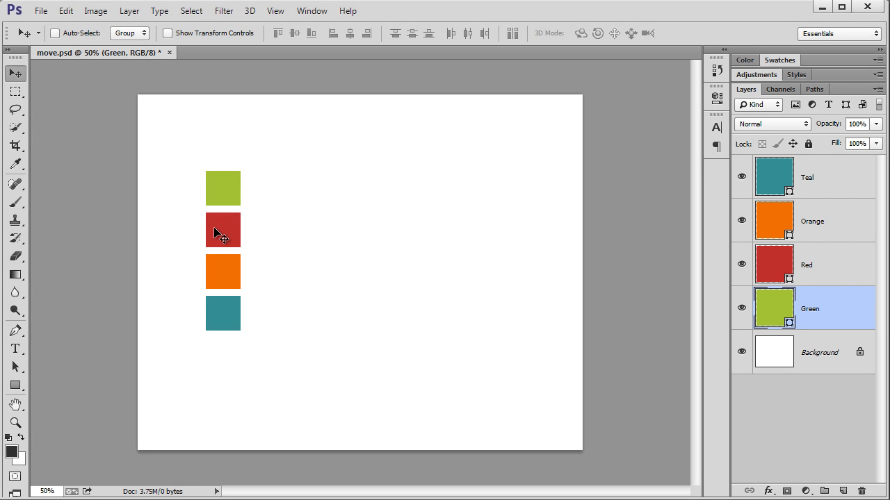
drag(216, 228, 421, 279)
key(ctrl+z)
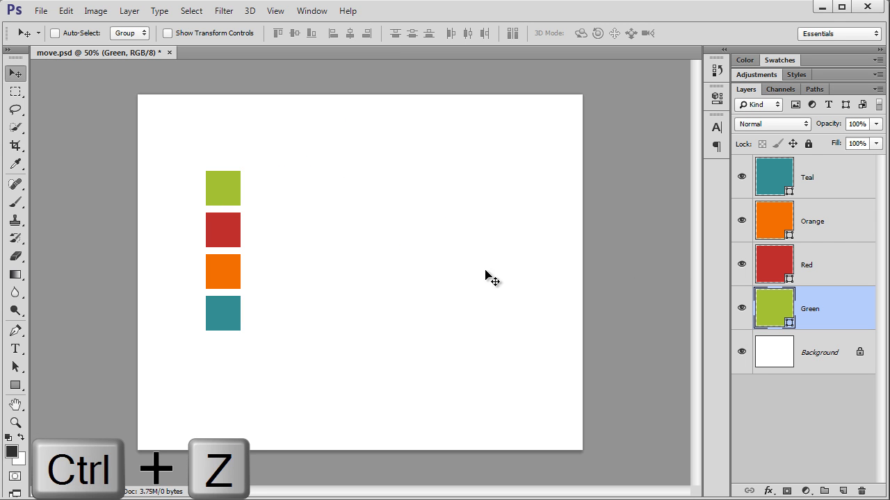
- Select the Red layer, move its square to the right, and undo that move
click(832, 279)
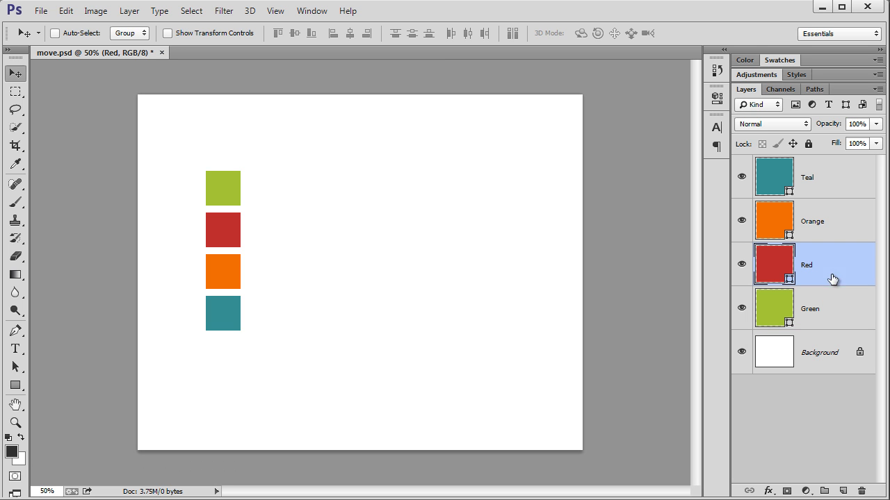
drag(220, 224, 308, 225)
key(ctrl+z)
- Move the Red layer to the right while it is hidden, reveal it, and undo the reveal
click(741, 267)
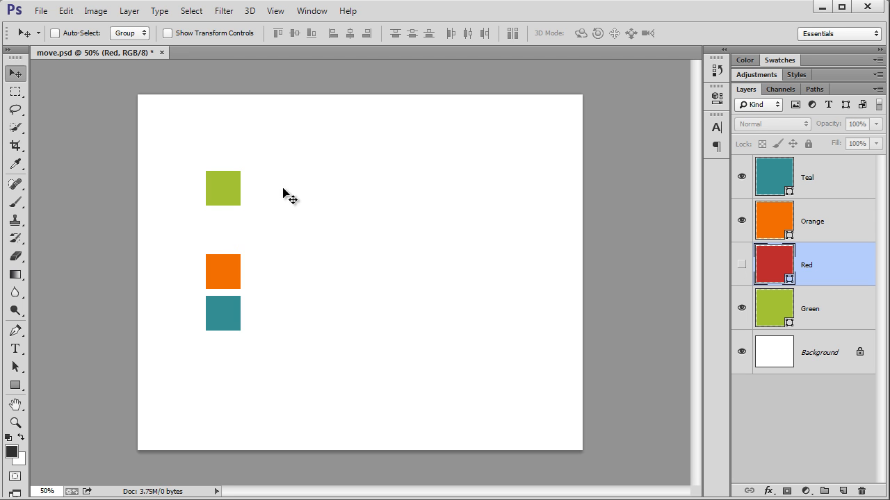
drag(224, 273, 339, 275)
click(741, 265)
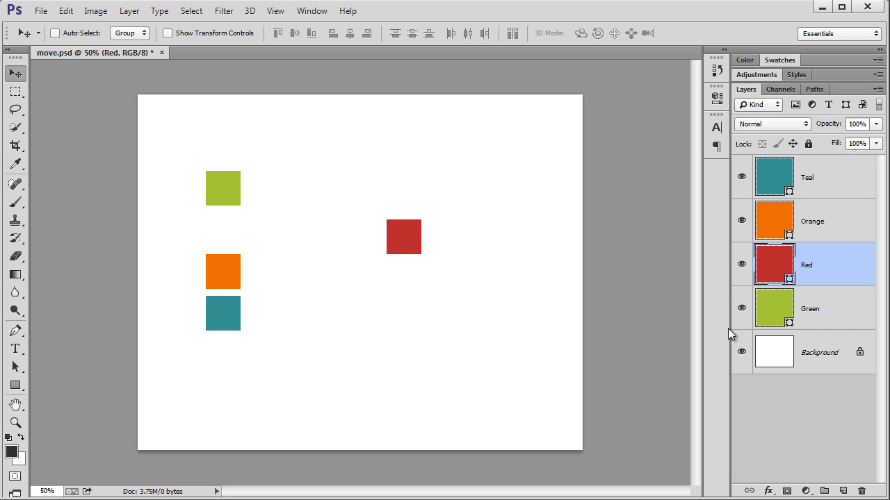
key(ctrl+z)
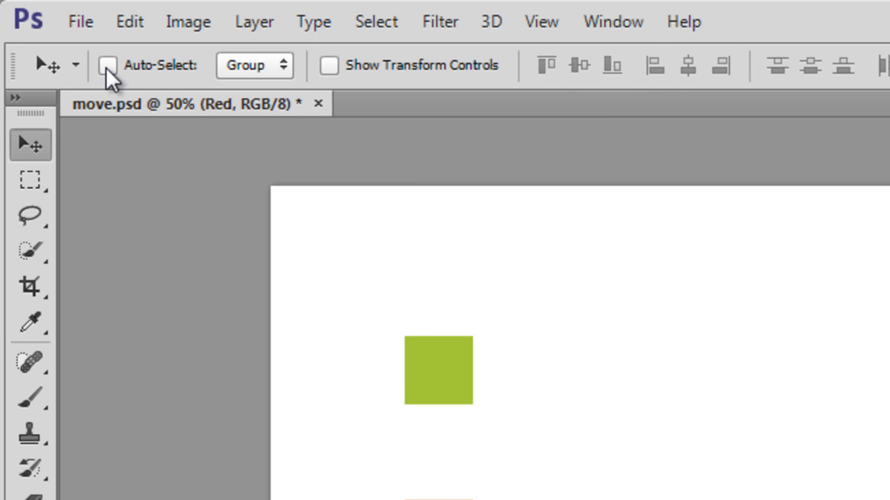
- With Auto-Select enabled, move the green, teal and orange squares to new spots on the canvas, and revert the document to its saved state
click(107, 66)
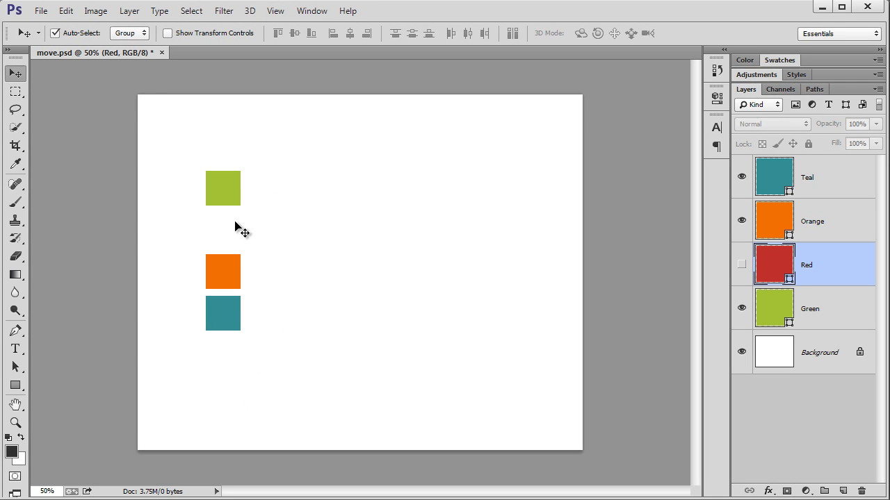
drag(221, 181, 367, 183)
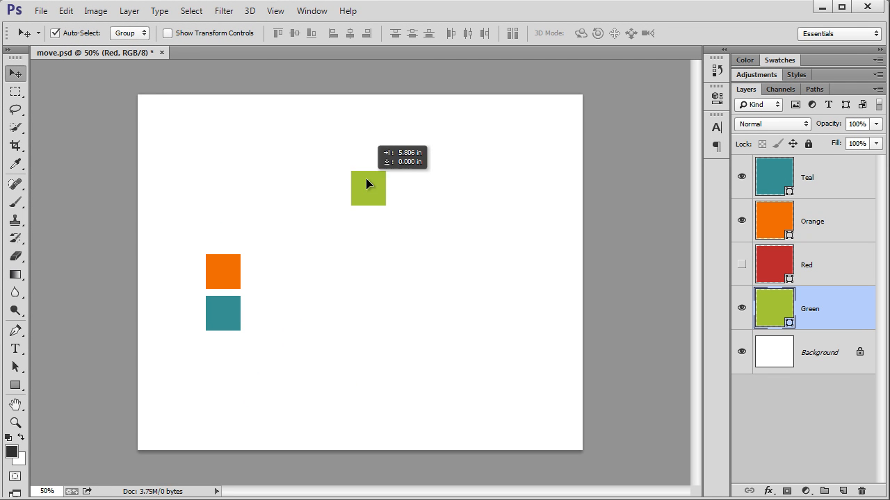
drag(219, 312, 406, 315)
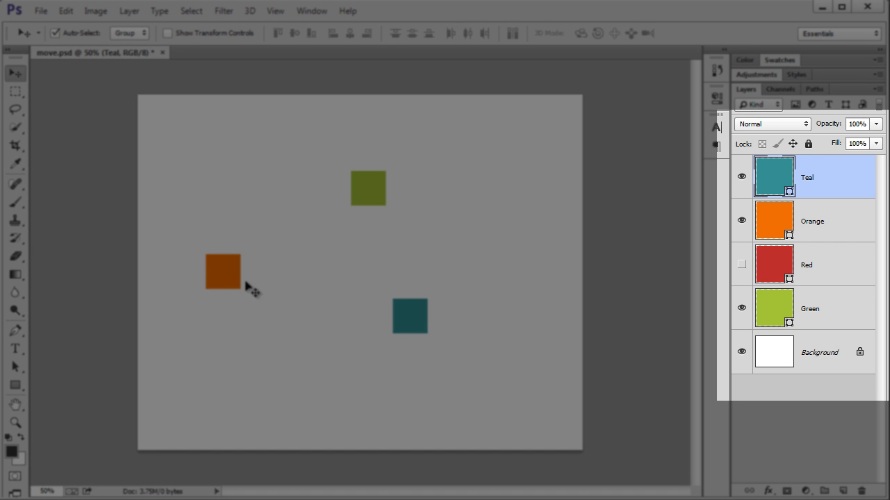
drag(221, 258, 293, 228)
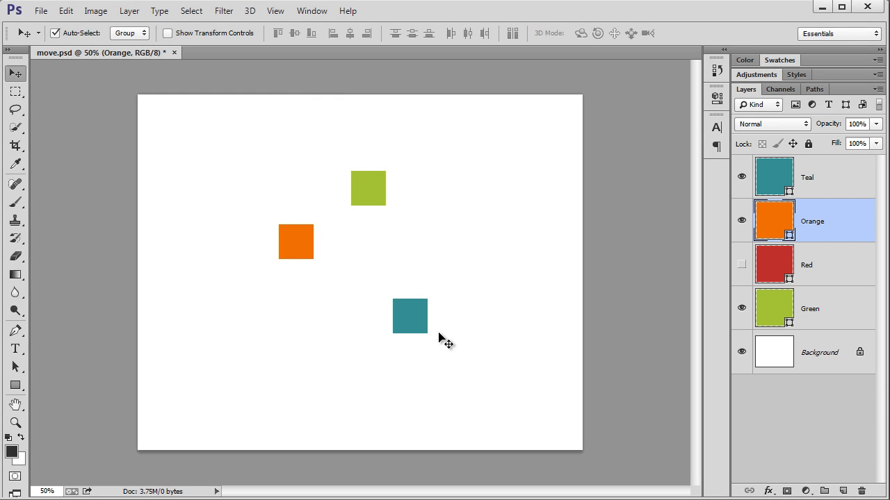
drag(417, 319, 475, 266)
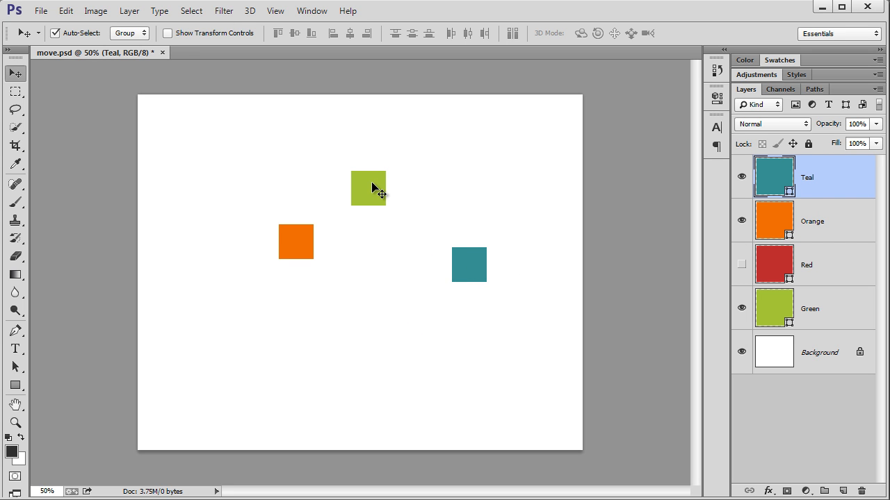
click(373, 184)
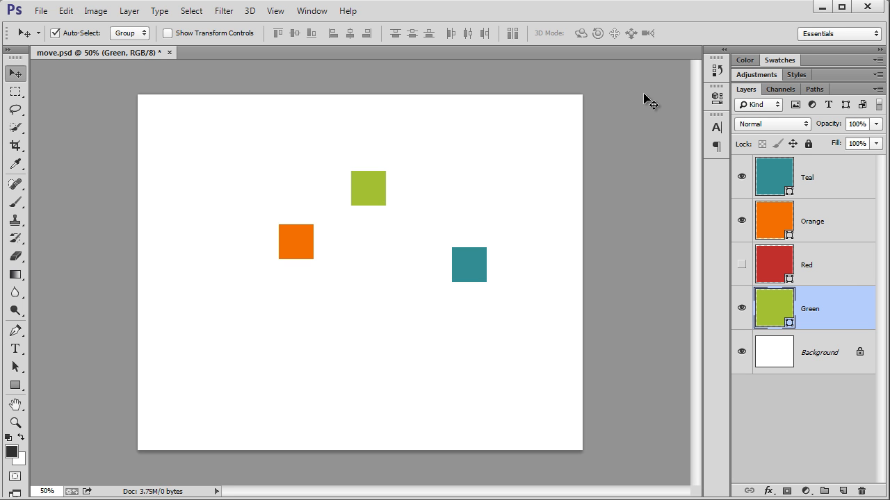
key(F12)
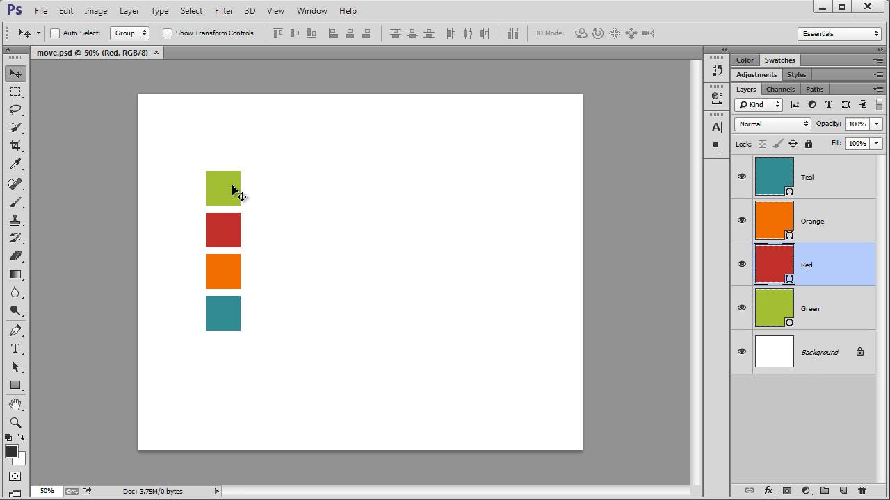
- Move the green and teal squares to the right using temporary auto-selection, and revert the document to its saved state
key(ctrl)
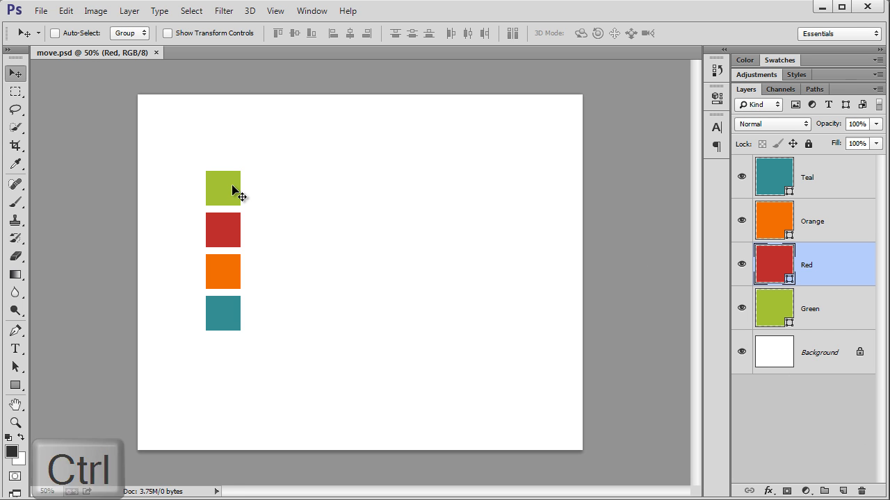
ctrl+click(233, 189)
drag(233, 189, 359, 185)
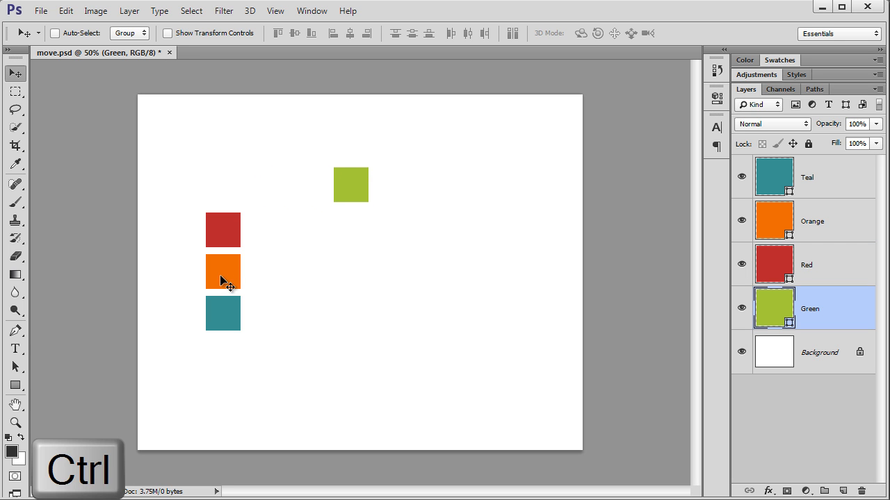
ctrl+click(220, 304)
drag(220, 304, 317, 304)
key(F12)
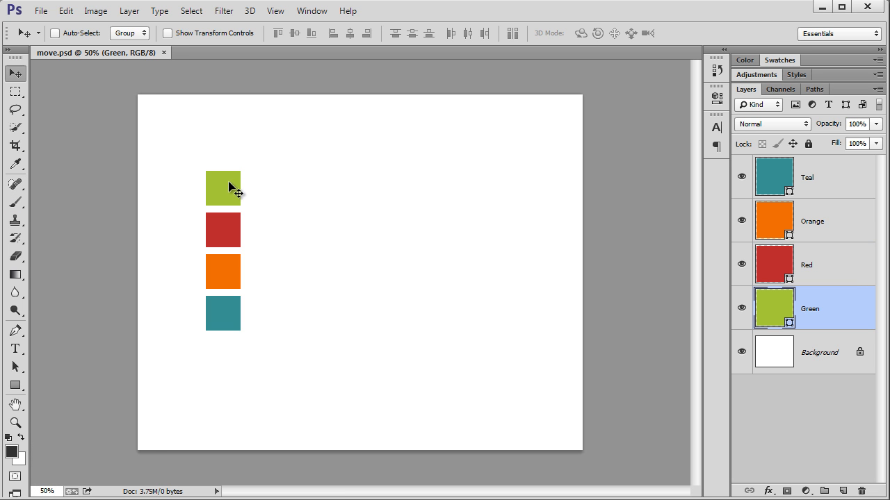
- Try moving the green square straight up and diagonally toward the upper right several times, undoing each move
drag(228, 182, 224, 126)
key(ctrl+z)
key(ctrl+z)
drag(224, 182, 294, 133)
key(ctrl+z)
drag(226, 192, 272, 150)
key(ctrl+z)
drag(230, 193, 300, 132)
key(ctrl+z)
- Check the Snap setting and snap the green square into the canvas's top-left corner
click(274, 13)
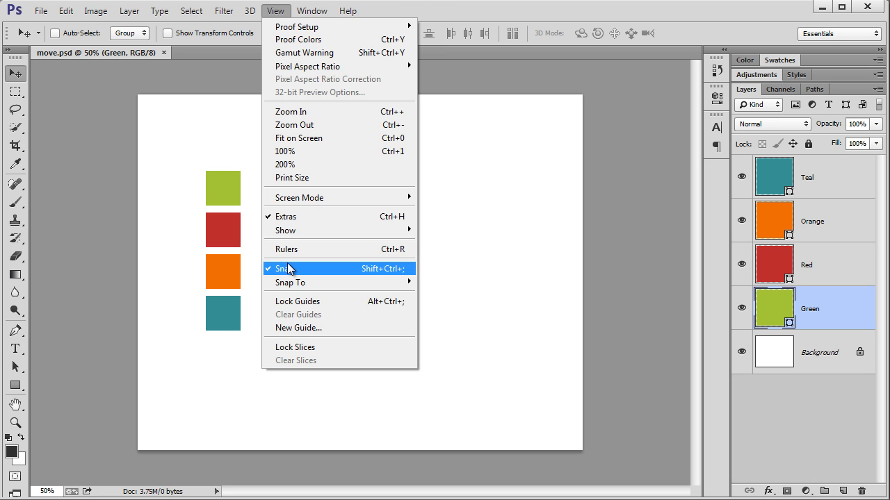
click(237, 198)
drag(226, 192, 155, 114)
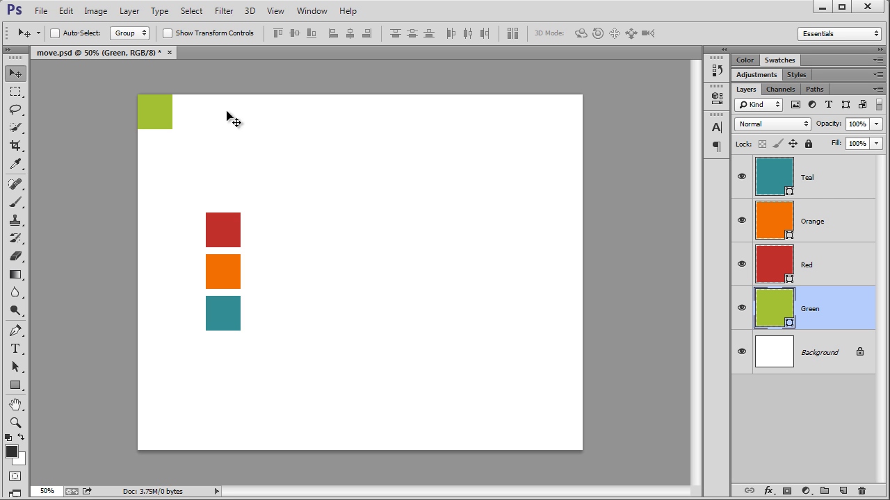
- Turn off Snap and move the green square directly against the red square's top edge, using temporary snapping
click(283, 19)
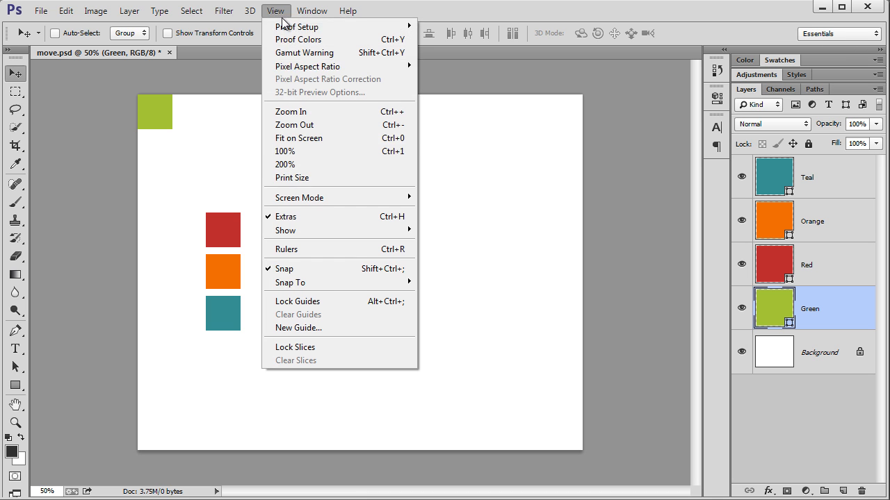
mouse_move(309, 282)
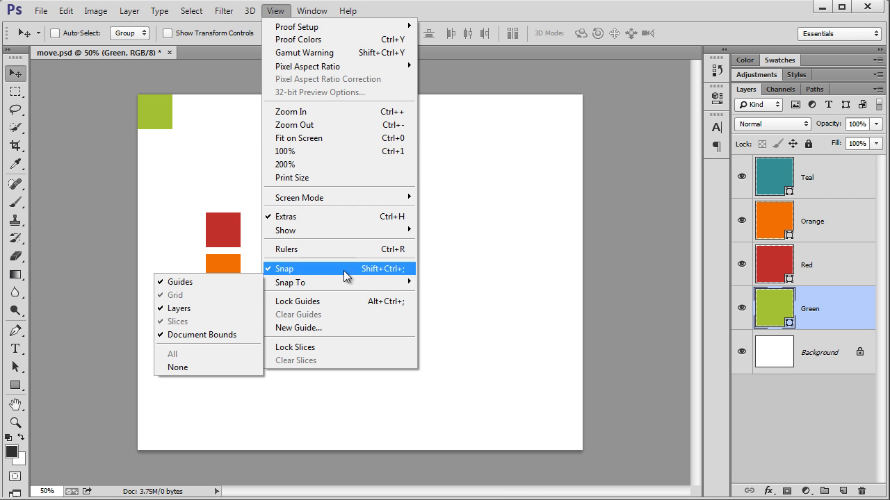
click(333, 269)
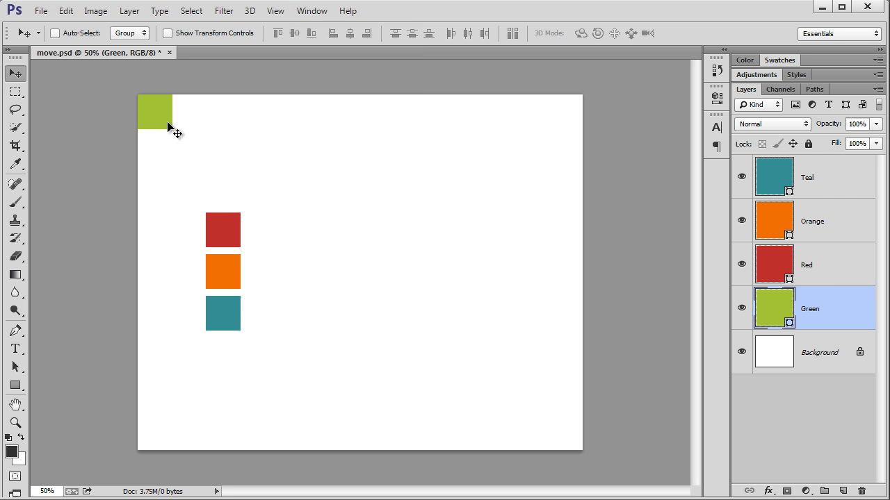
mouse_move(162, 122)
mouse_down()
mouse_move(168, 136)
mouse_move(177, 125)
mouse_move(163, 124)
mouse_up()
drag(160, 130, 230, 209)
key(ctrl)
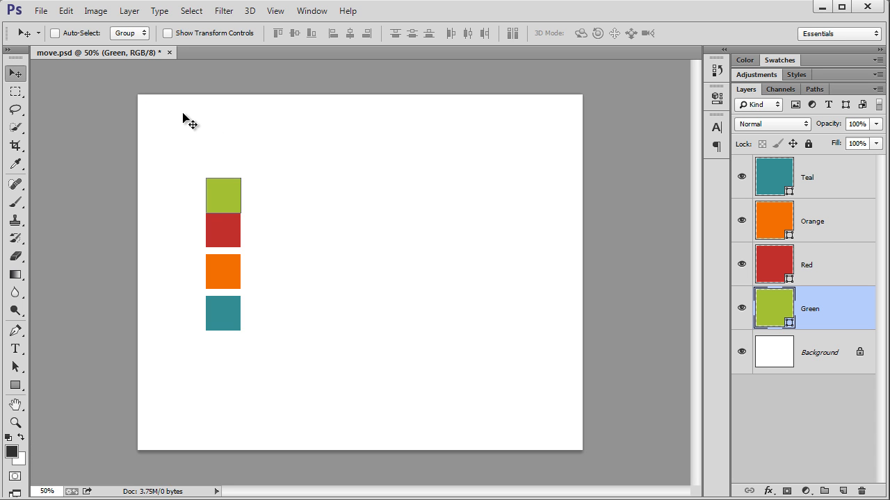
- Turn Snap back on, shift the green square slightly left of the red square's edge, and revert the document
click(276, 10)
click(308, 270)
mouse_move(225, 195)
mouse_down()
mouse_move(201, 180)
mouse_move(230, 185)
mouse_move(216, 202)
mouse_up()
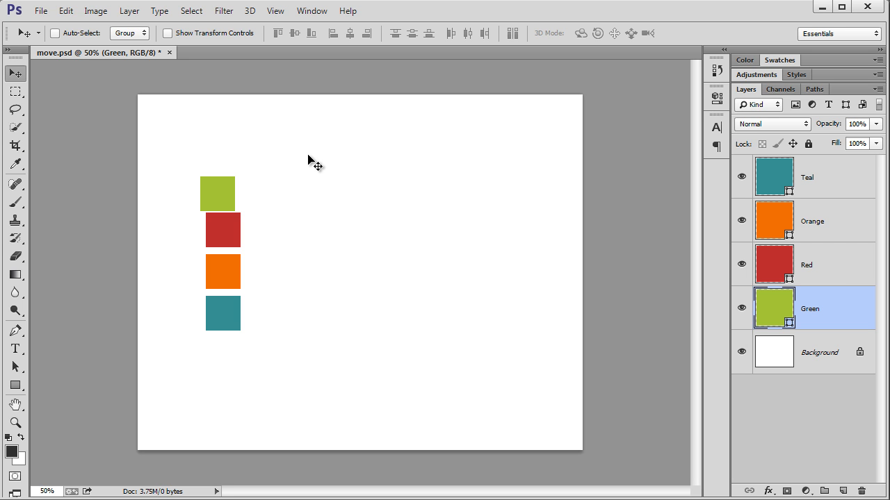
key(F12)
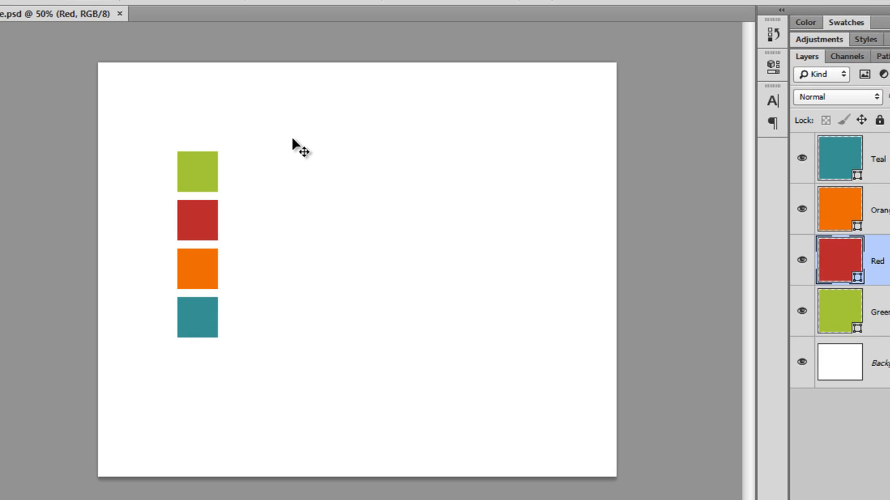
- Nudge the red square right, left, up and down in the smallest increments, bringing it back in line with the other squares
key(Right)
key(Right)
key(Right)
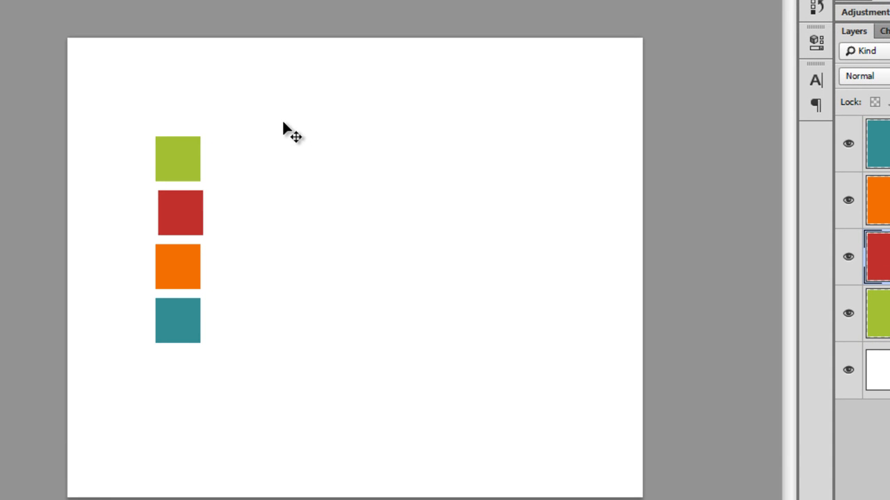
key(Left)
key(Left)
key(Left)
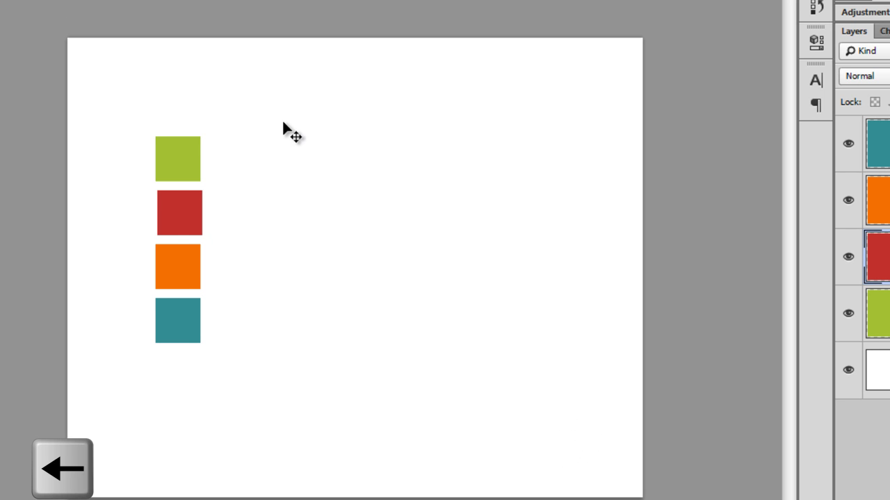
key(Left)
key(Up)
key(Up)
key(Up)
key(Down)
key(Down)
key(Right)
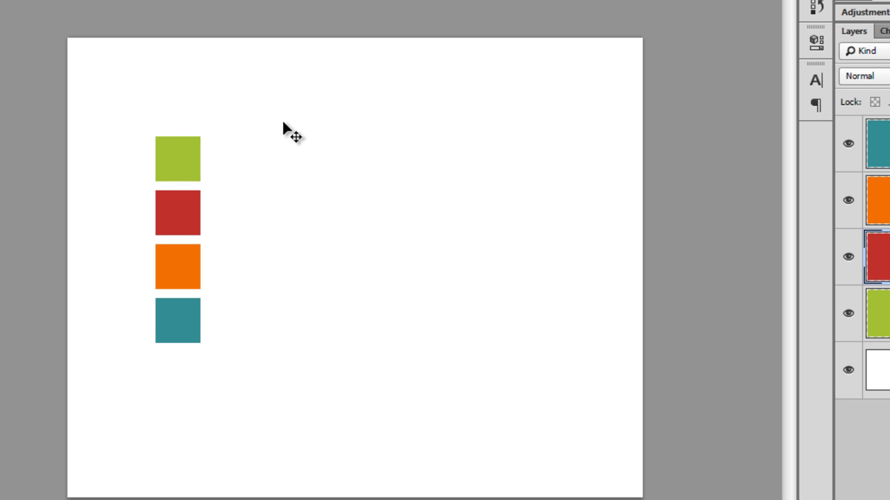
- Nudge the red square three large increments right and one down, and bring it back by the same increments
key(shift+Right)
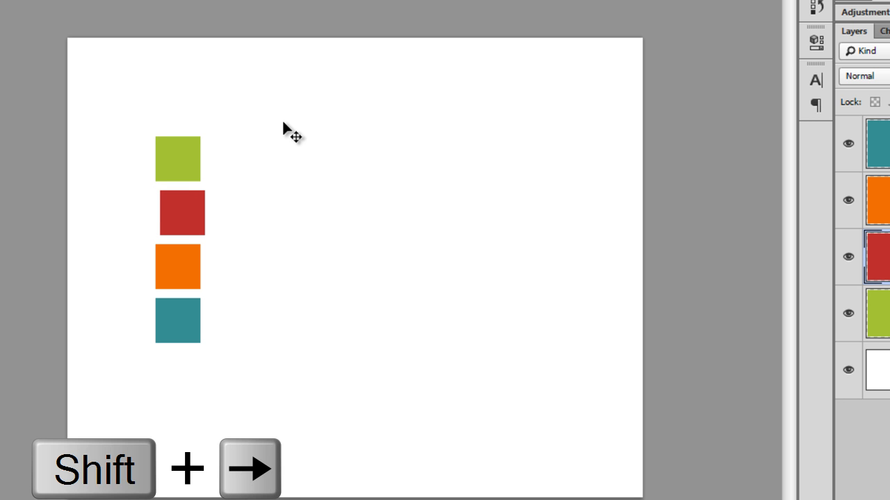
key(shift+Right)
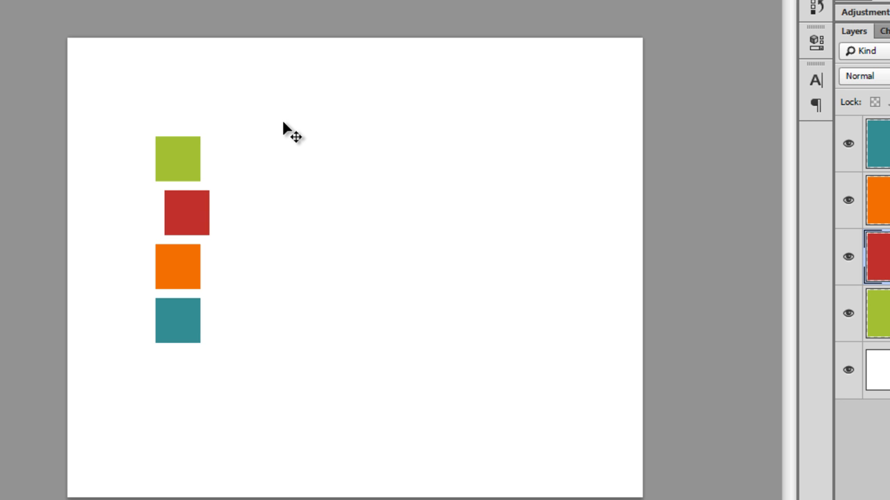
key(shift+Right)
key(shift+Down)
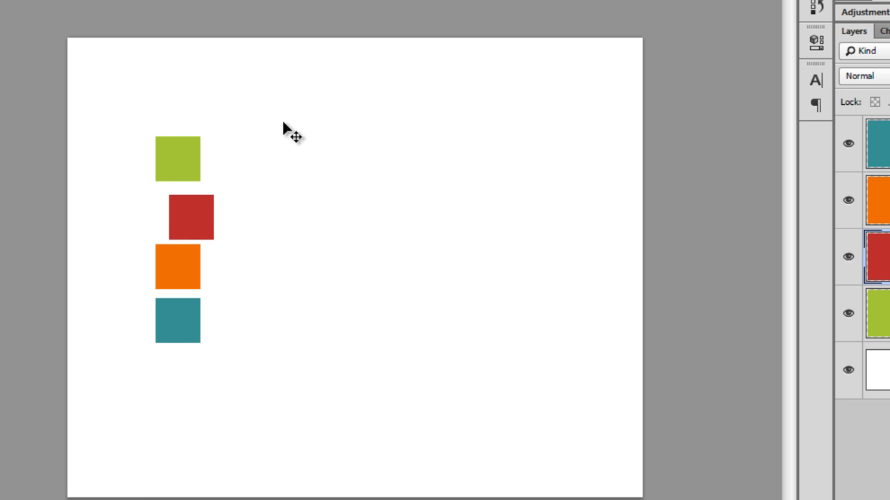
key(shift+Left)
key(shift+Left)
key(shift+Left)
key(shift+Up)
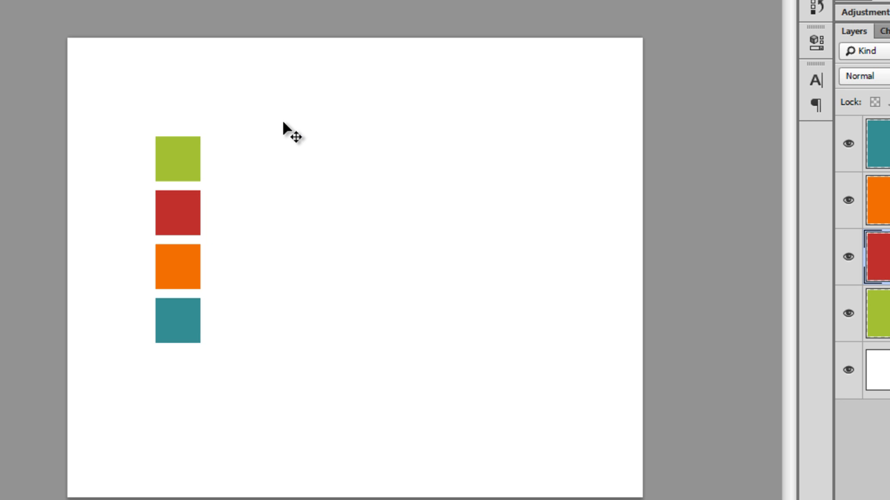